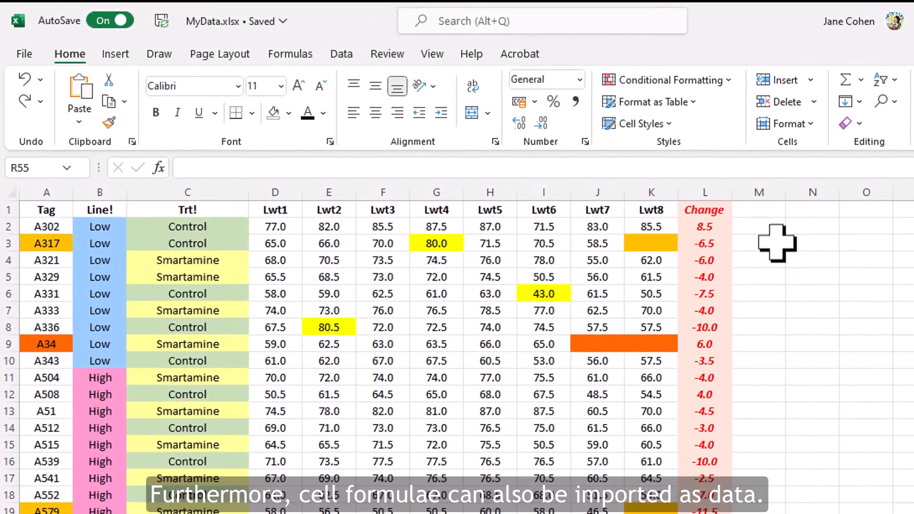
Switch to Genstat and import the Data worksheet of MyData.xlsx as values into a new book, applying the Excel cell colours.
click(729, 223)
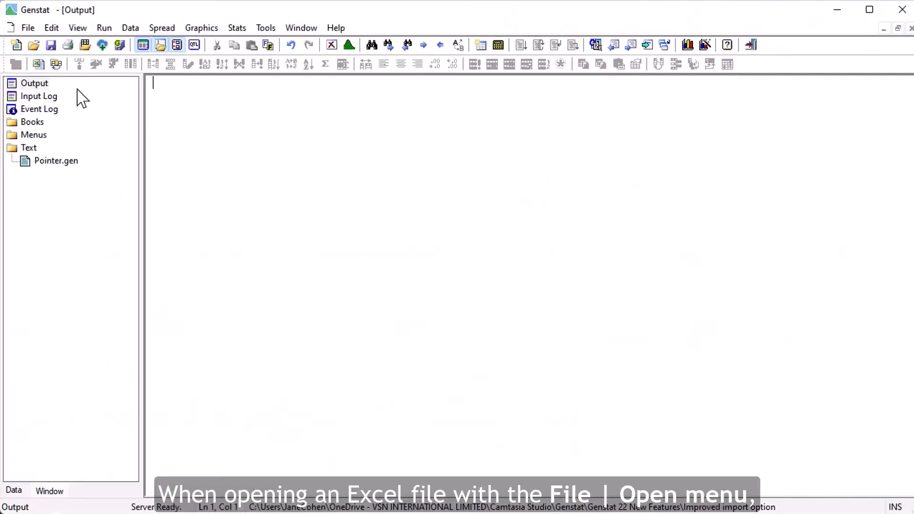
click(28, 27)
click(38, 60)
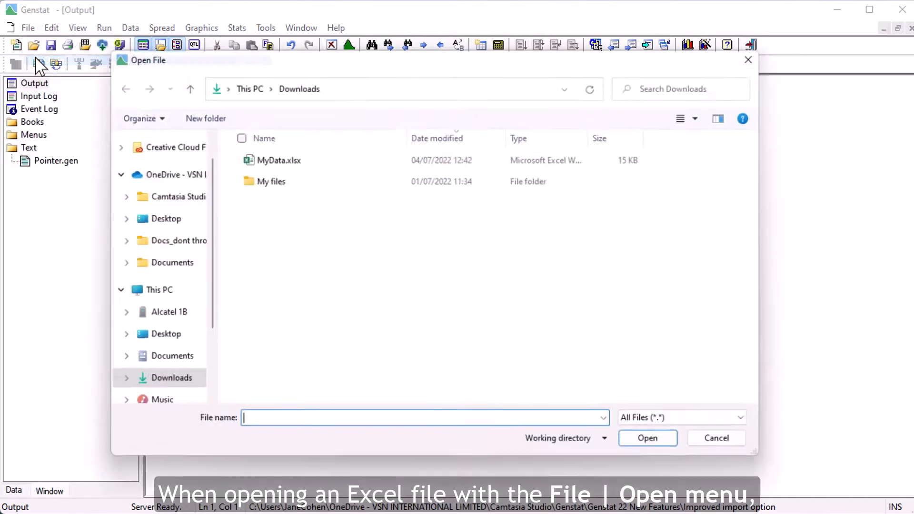
click(324, 158)
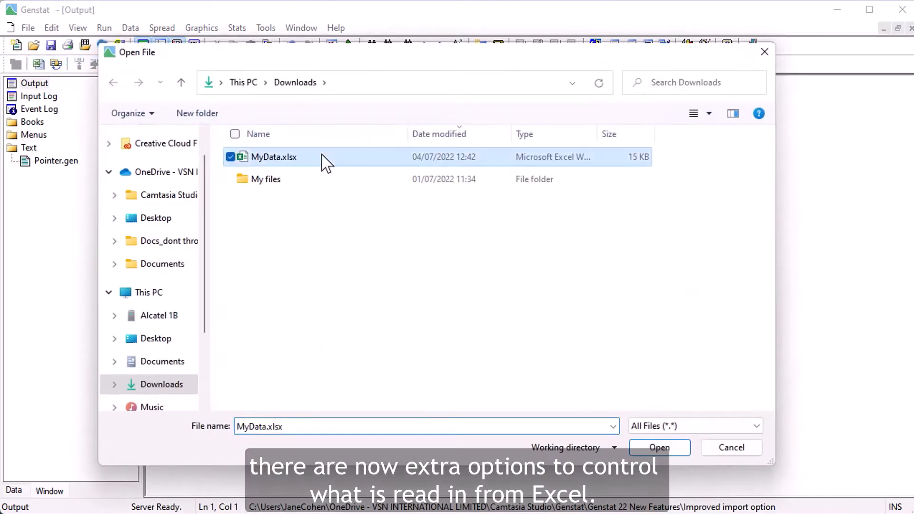
click(684, 449)
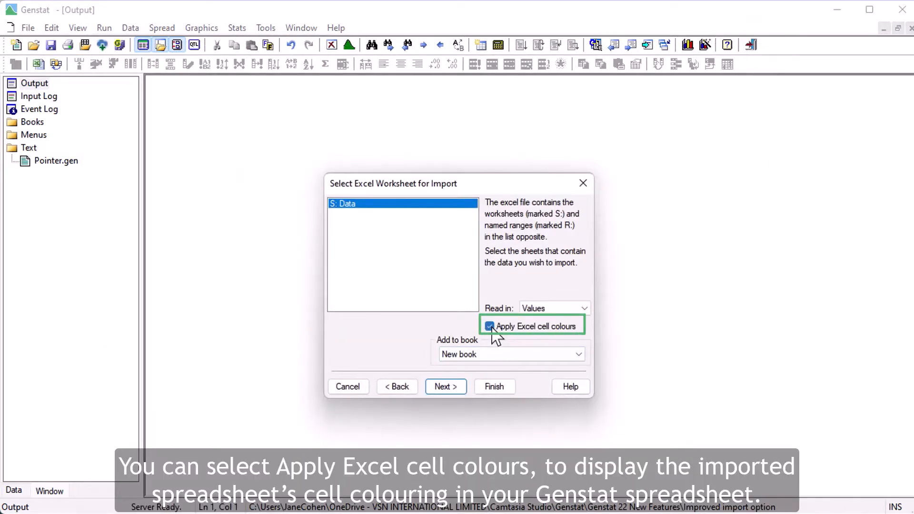
click(507, 387)
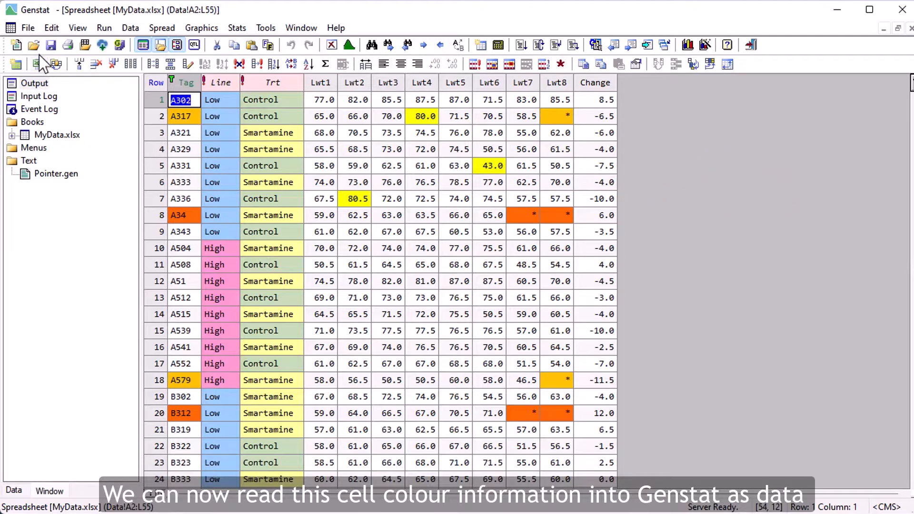
Open MyData.xlsx from Downloads again and set the Data worksheet import to read in cell colours.
click(27, 29)
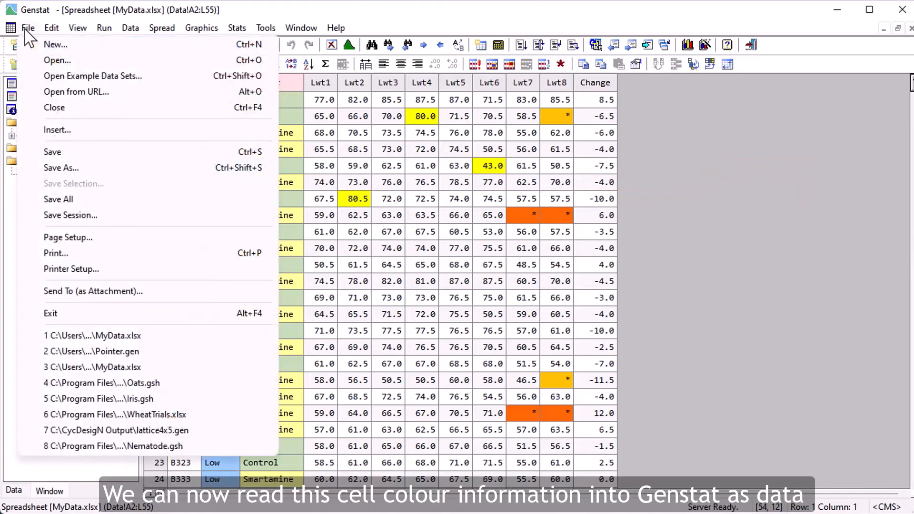
click(39, 61)
click(269, 158)
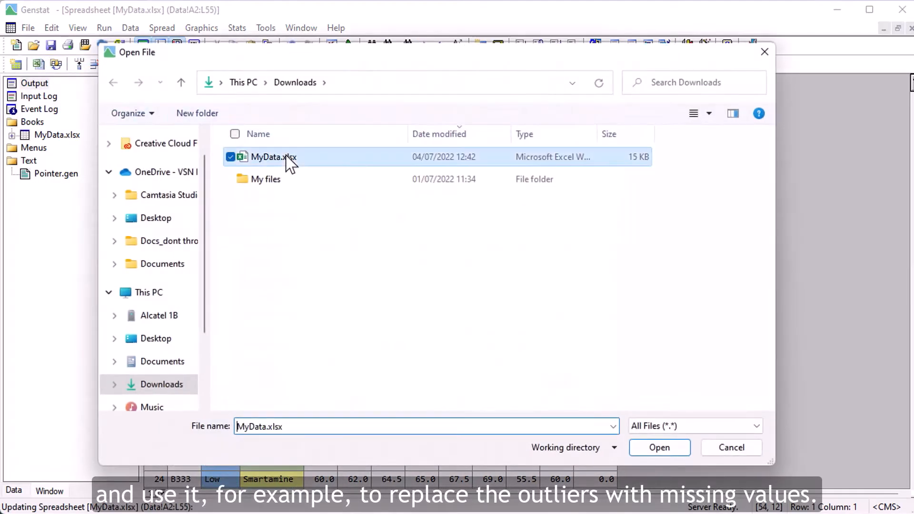
click(660, 448)
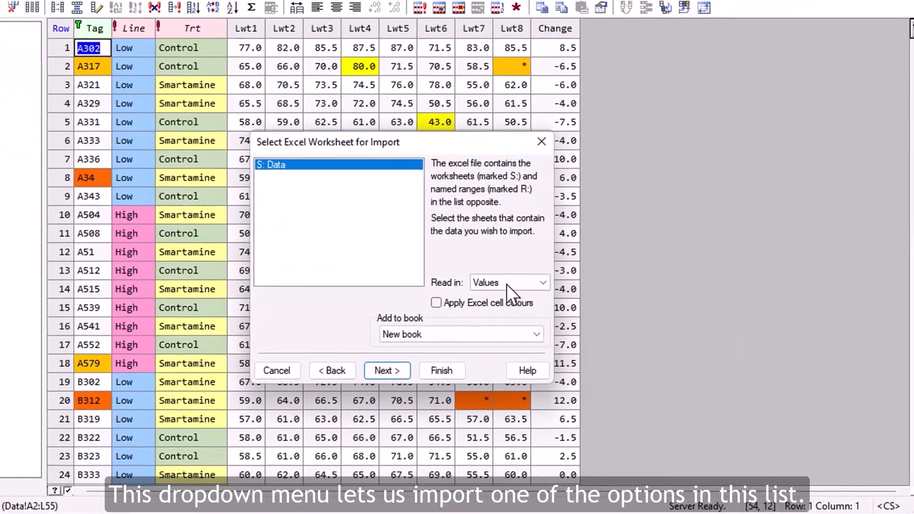
click(538, 300)
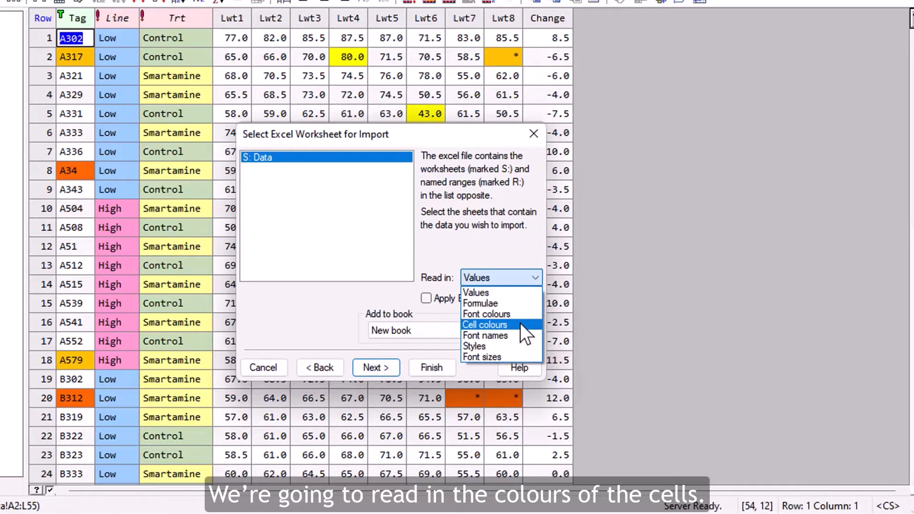
click(520, 324)
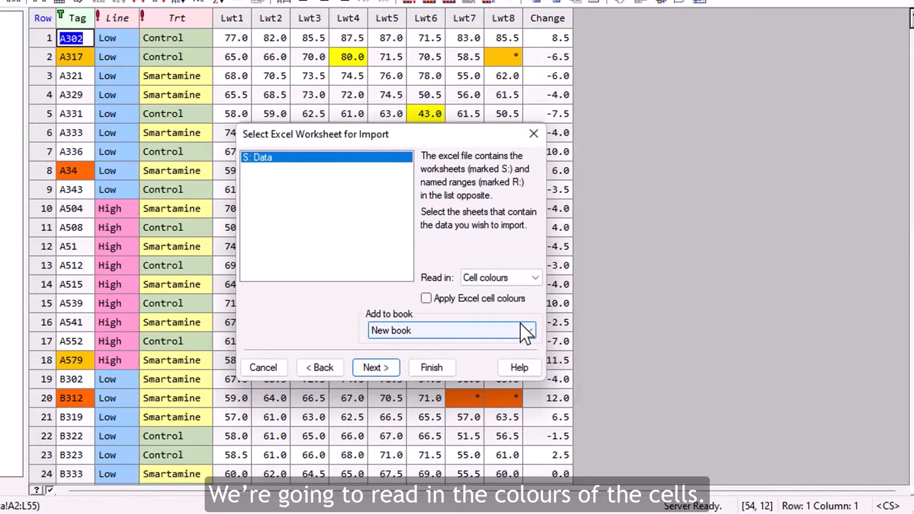
Restrict the import to the range D2:K55 and finish it without converting any columns to factors.
click(388, 366)
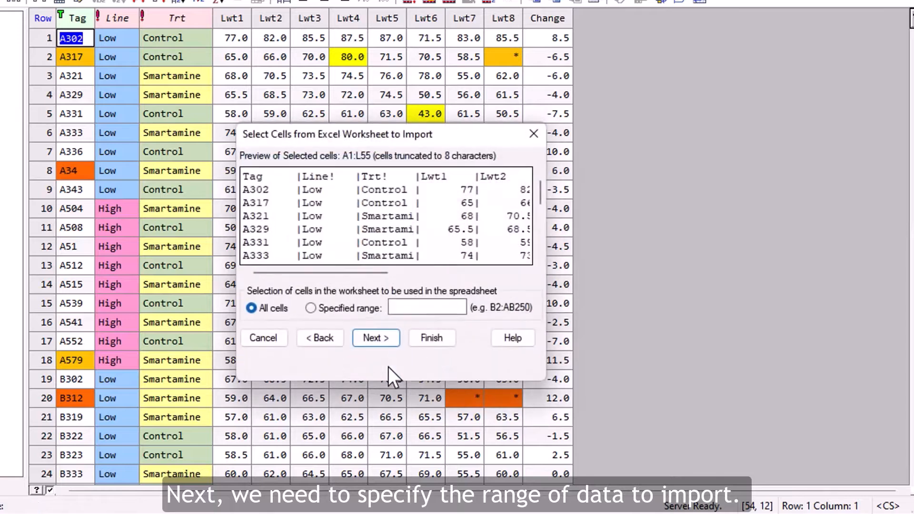
click(313, 308)
text(D)
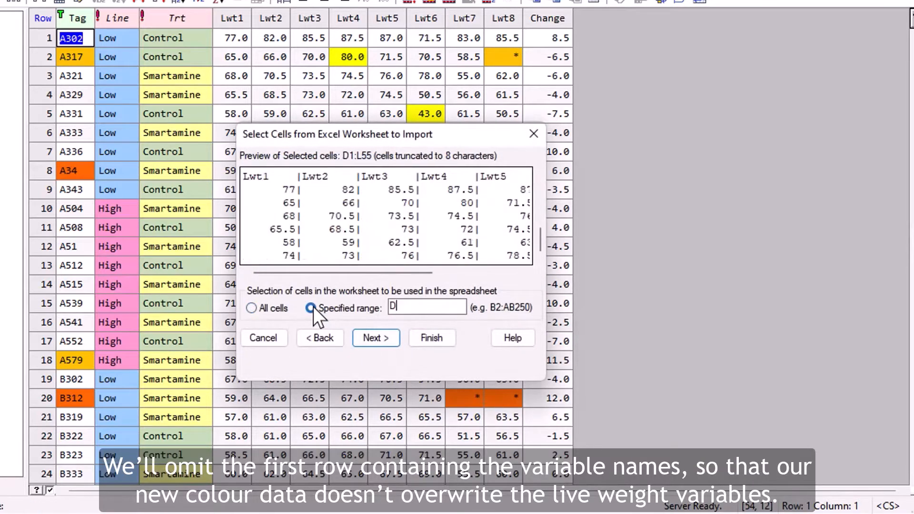
text(2:K55)
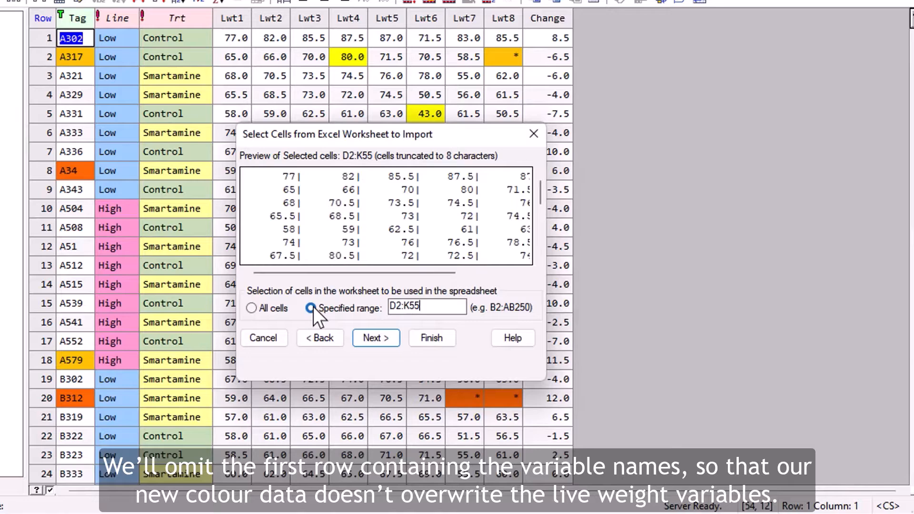
click(424, 341)
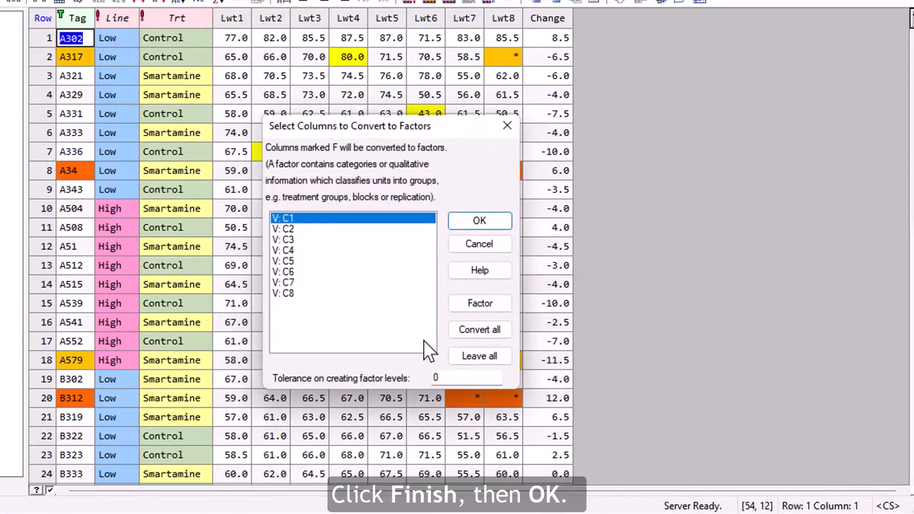
click(465, 226)
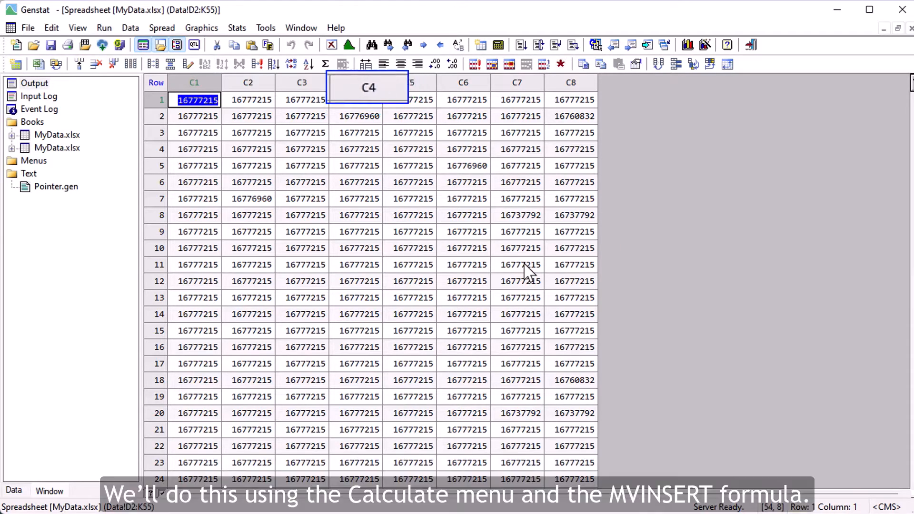
In the live weight spreadsheet, calculate MVINSERT(Lwt4; C4 .EQ. RGB('Yellow')) and save the result in Lwt4.
click(79, 135)
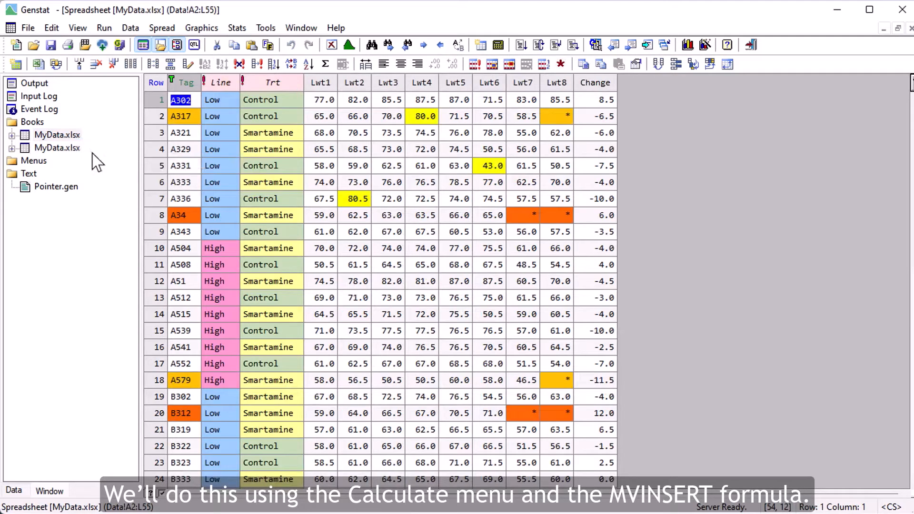
click(160, 28)
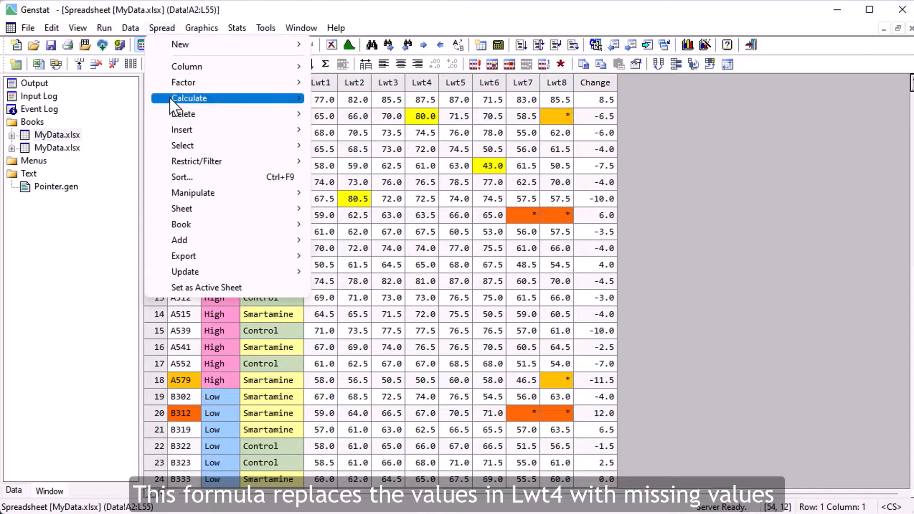
mouse_move(200, 99)
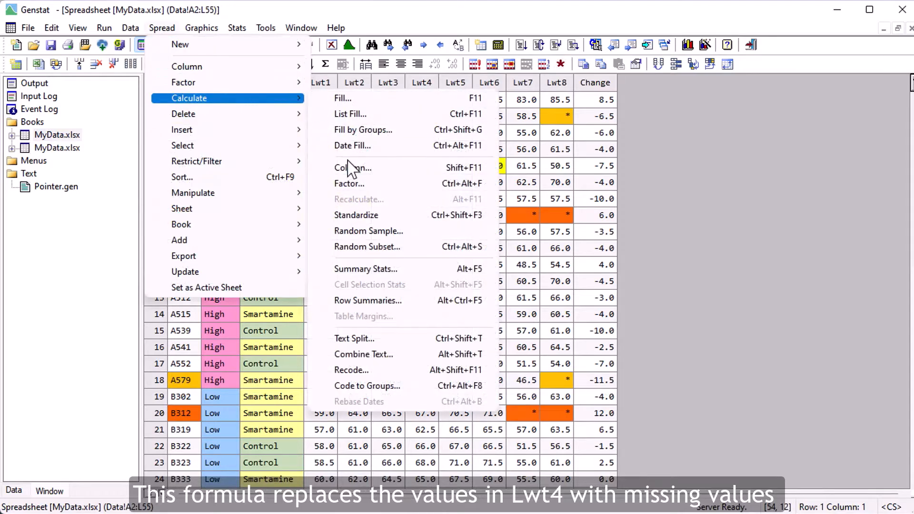
click(327, 173)
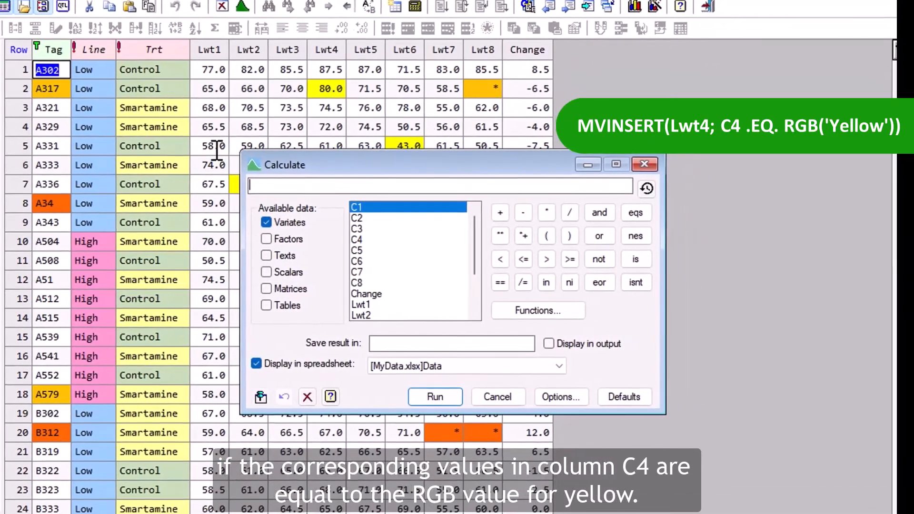
text(MVINSERT(Lwt4; C4 .EQ. RGB('Yellow')))
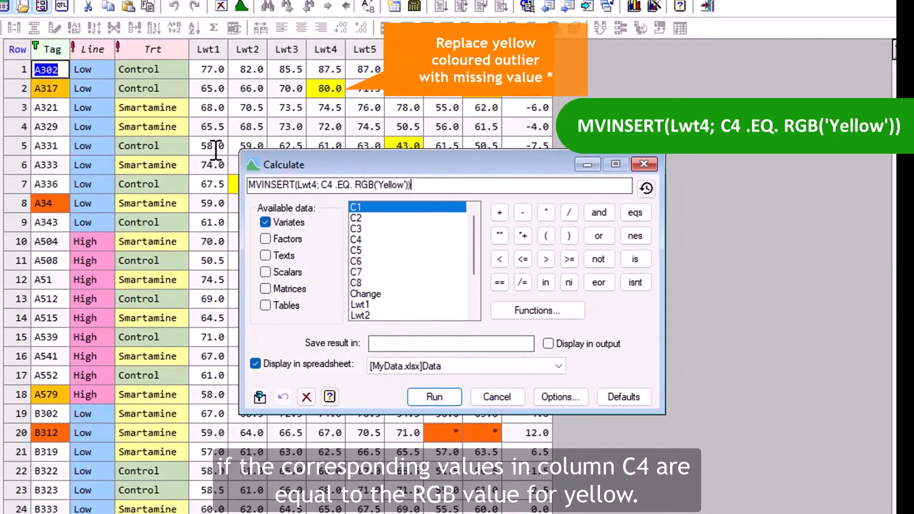
click(384, 344)
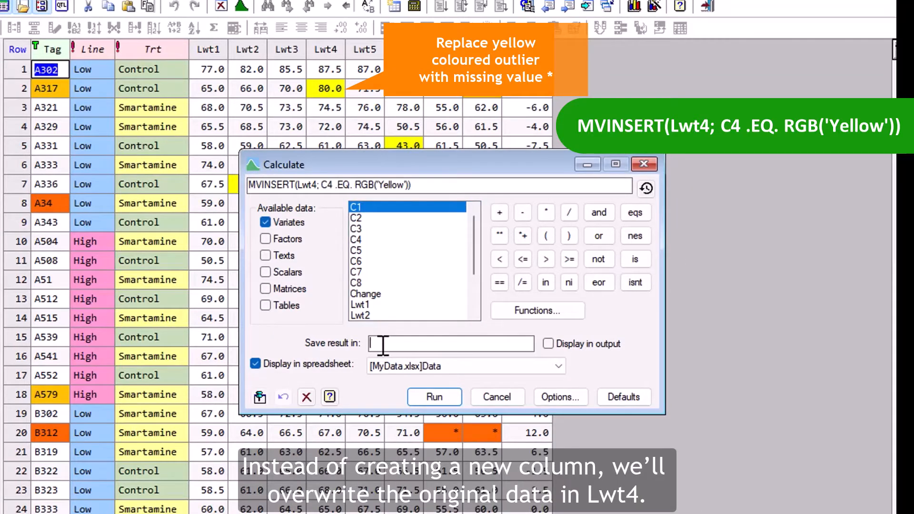
text(Lwt4)
click(420, 399)
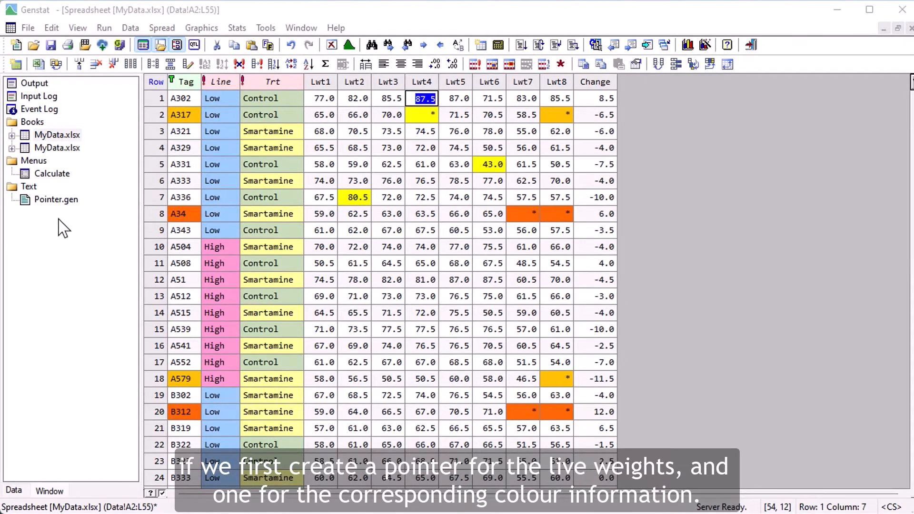
Run all the code in Pointer.gen to create the Lwt and C pointers, and list the pointers in the data tree.
double_click(76, 200)
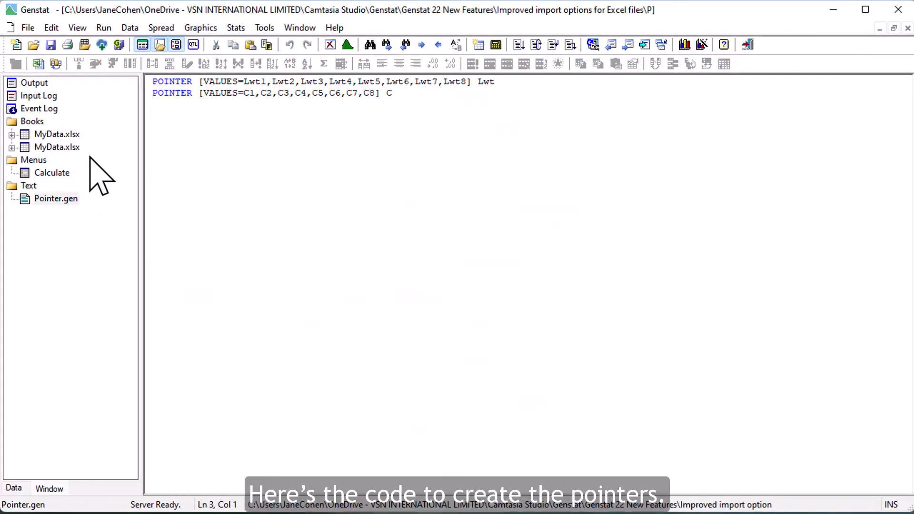
click(104, 29)
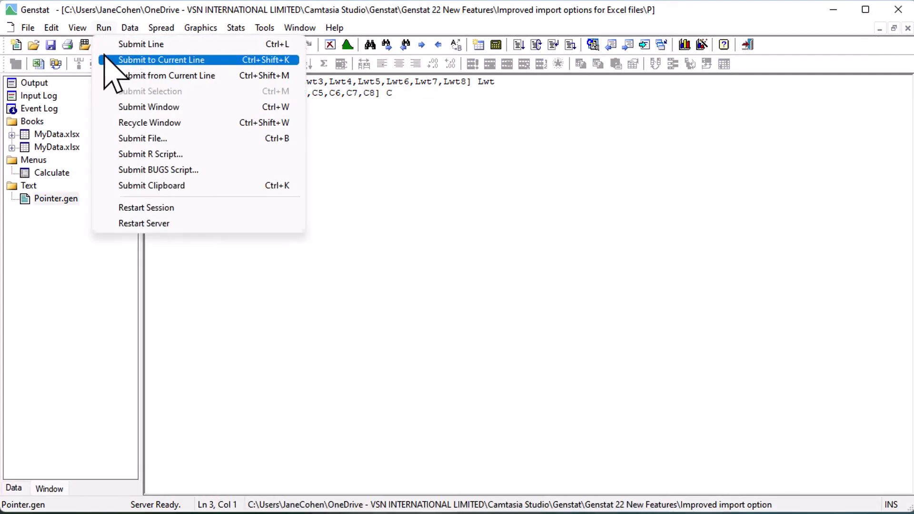
click(109, 108)
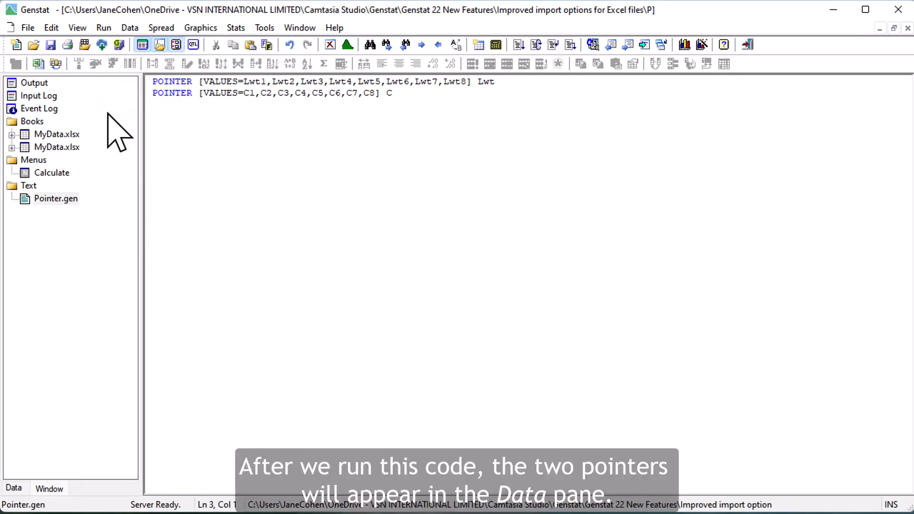
click(17, 489)
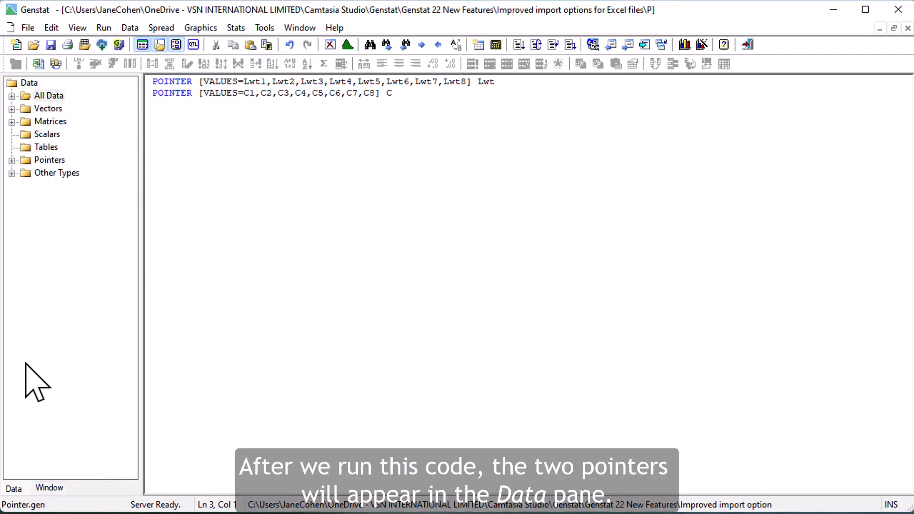
click(12, 160)
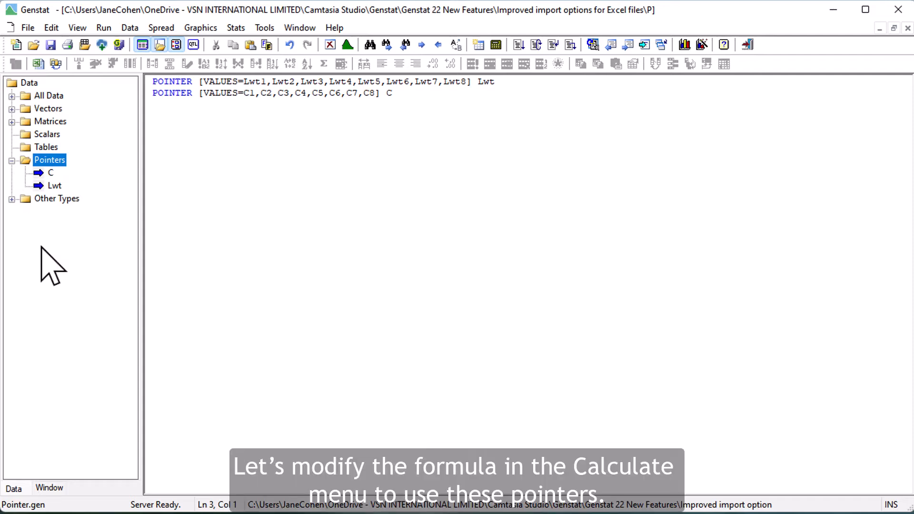
In the live weight spreadsheet, calculate MVINSERT(Lwt[]; C[] .EQ. RGB('Yellow')) and save the result in Lwt[1...8].
click(50, 489)
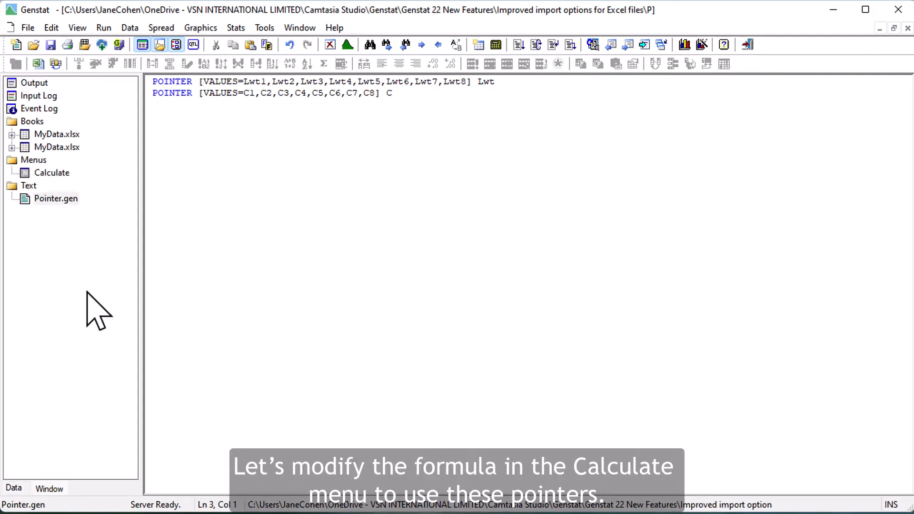
click(76, 134)
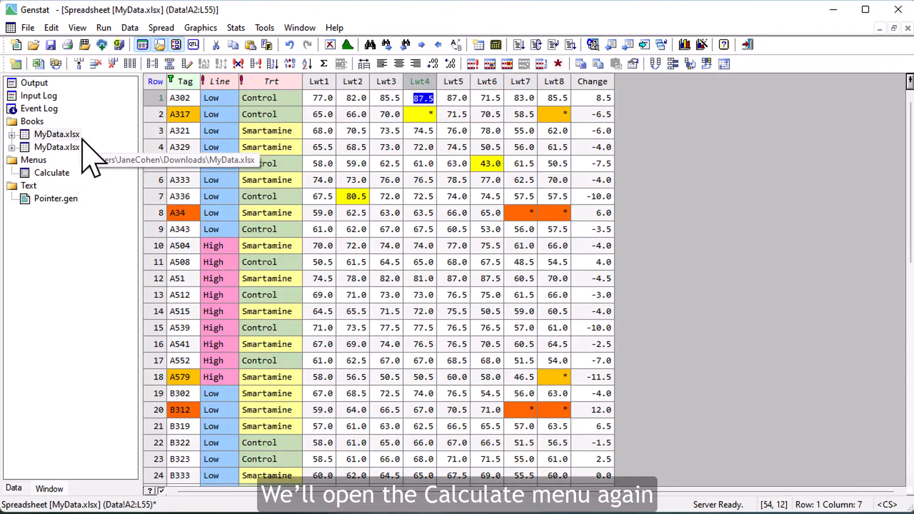
click(159, 28)
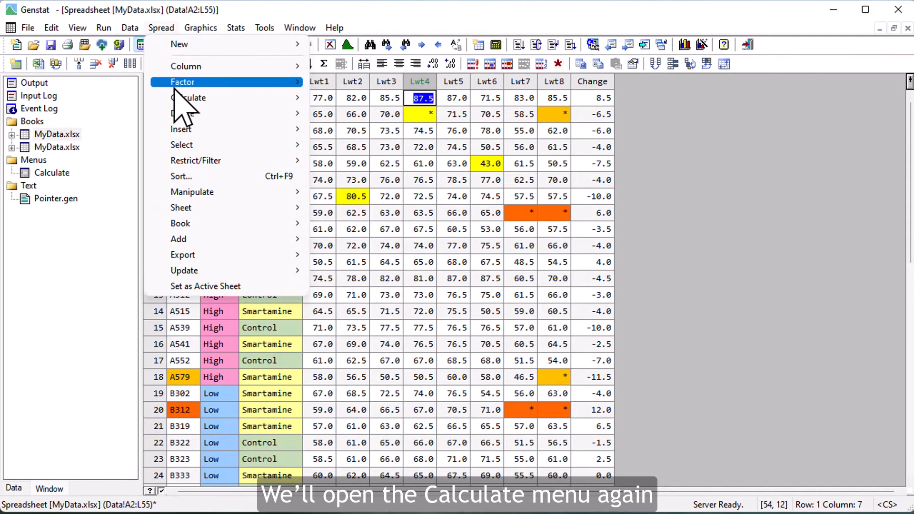
mouse_move(188, 97)
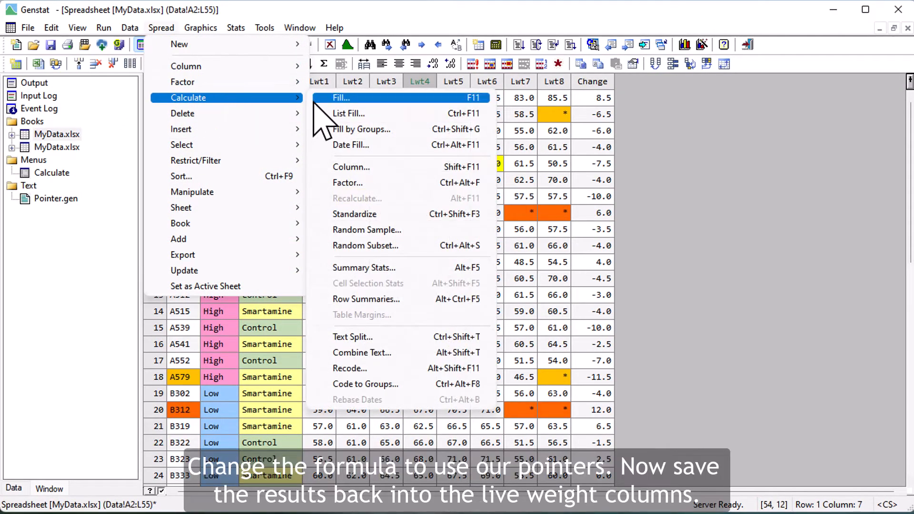
click(355, 167)
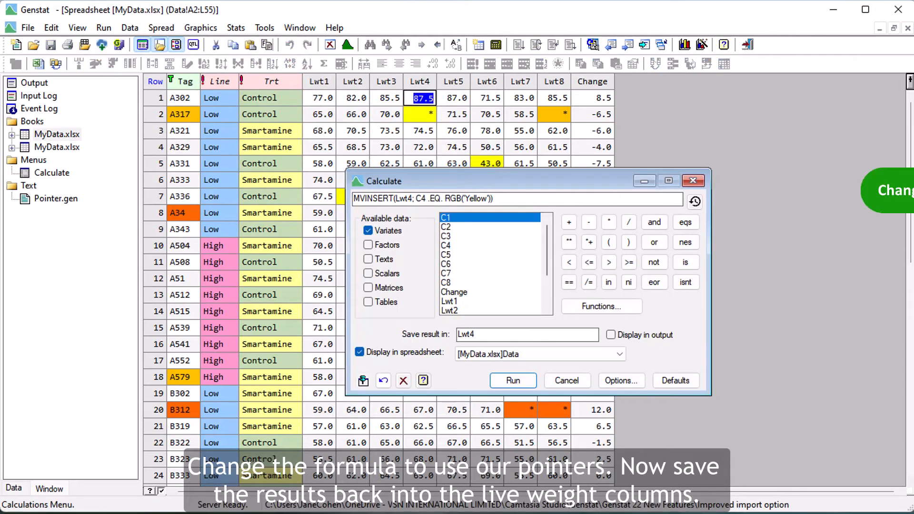
drag(496, 198, 353, 198)
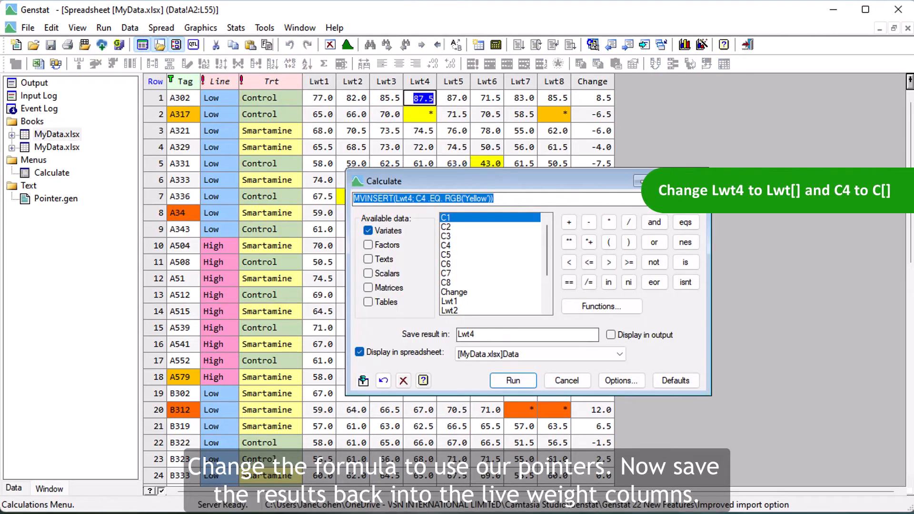
text(MVINSERT(Lwt[]; C[] .EQ. RGB('Yellow')))
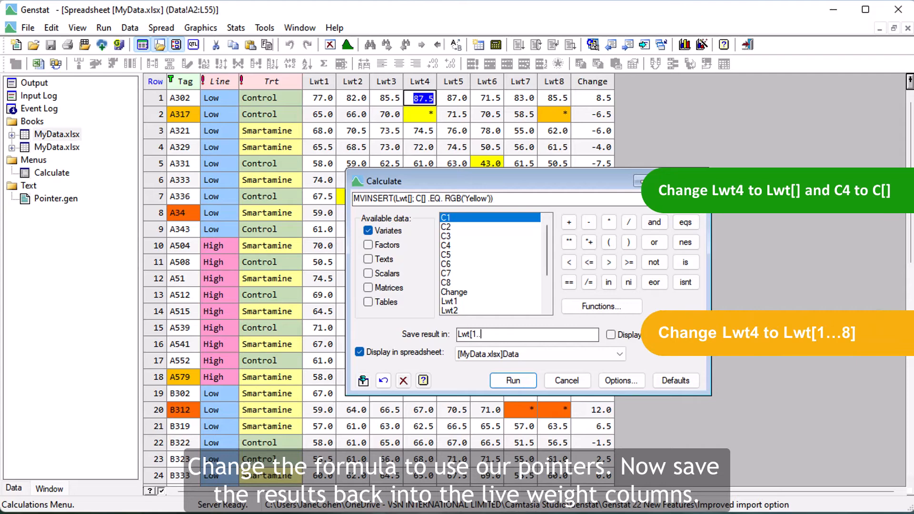
text(8])
click(514, 381)
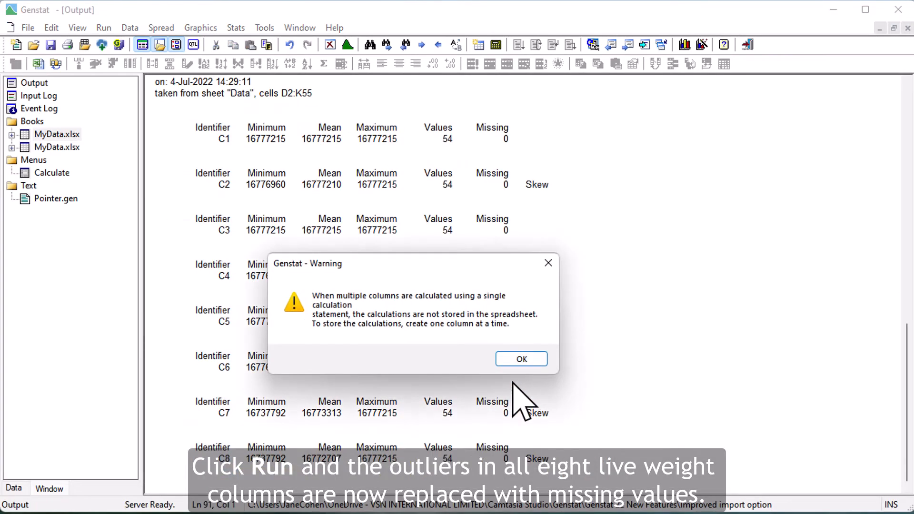
click(521, 360)
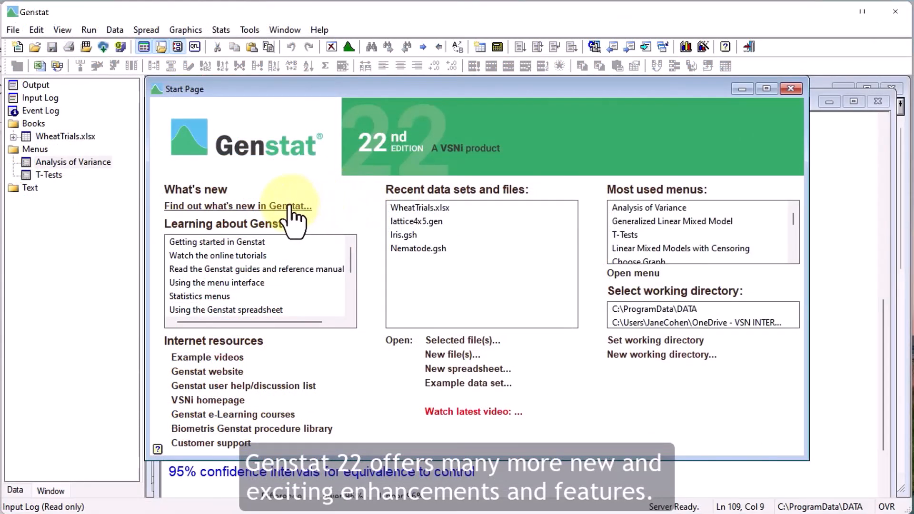
Open the online page about what's new in Genstat and read through its summary and new menus sections.
click(292, 208)
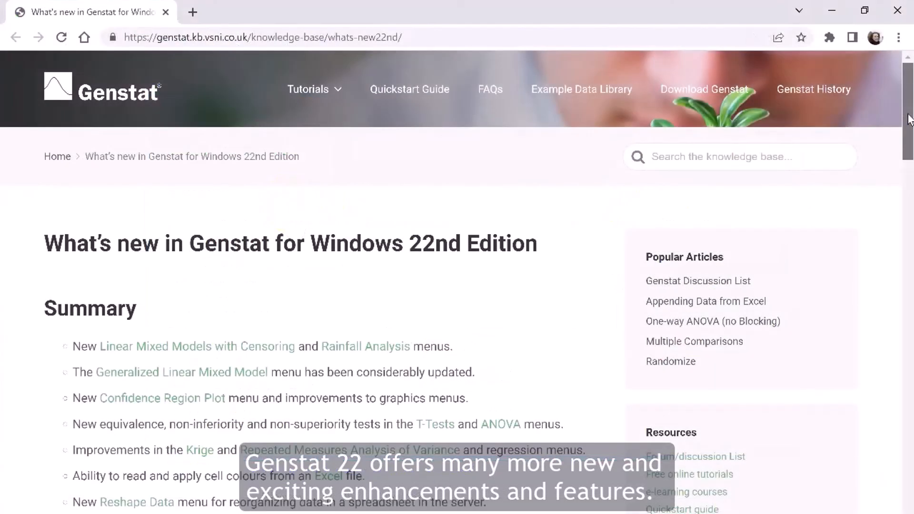
scroll(909, 120, down, 4)
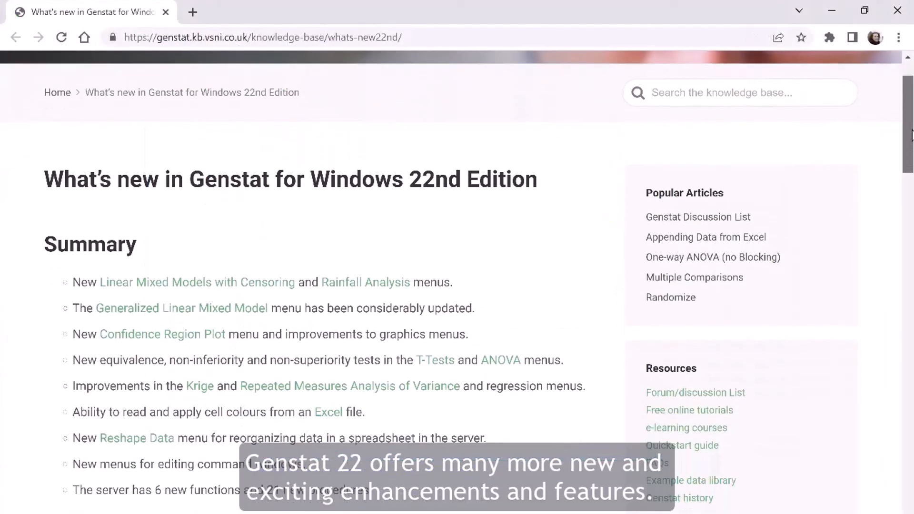
scroll(457, 286, down, 3)
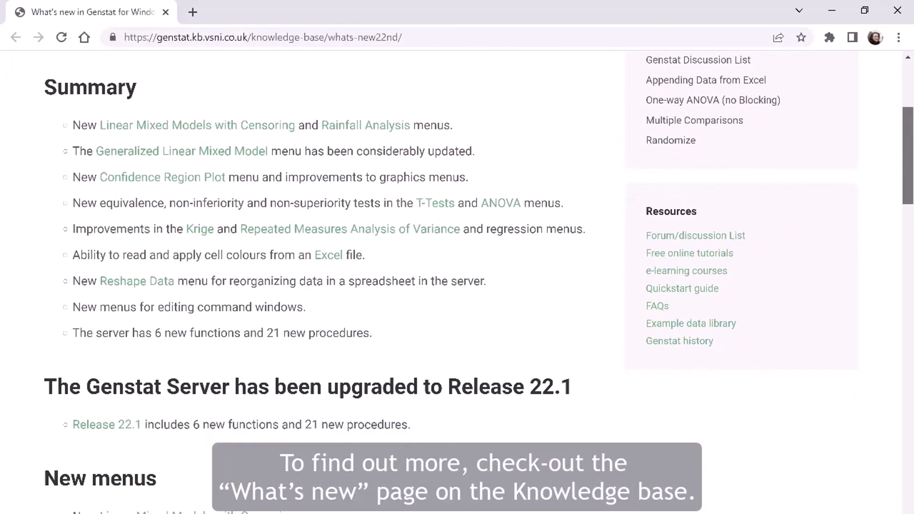
scroll(457, 286, down, 3)
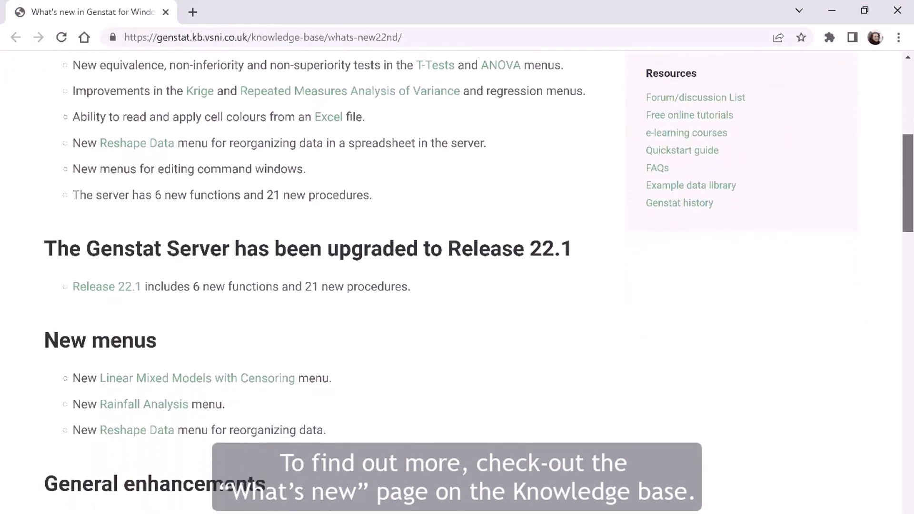